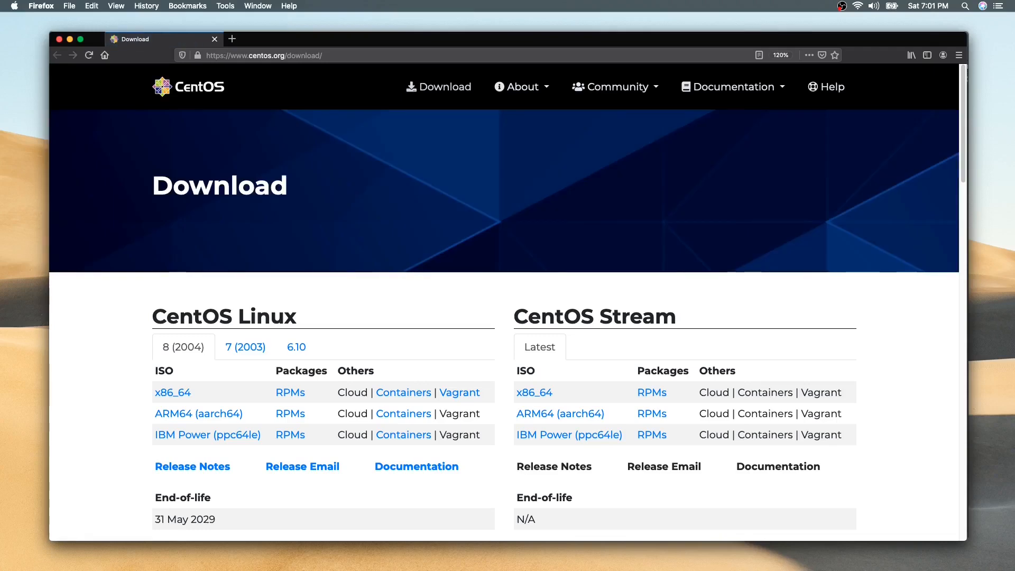
From the CentOS Linux 8 x86_64 ISO link, reach the estointernet mirror and pick CentOS-8.2.2004-x86_64-minimal.iso.
{"action": "left_click_drag", "start_coordinate": [154, 316], "coordinate": [313, 318]}
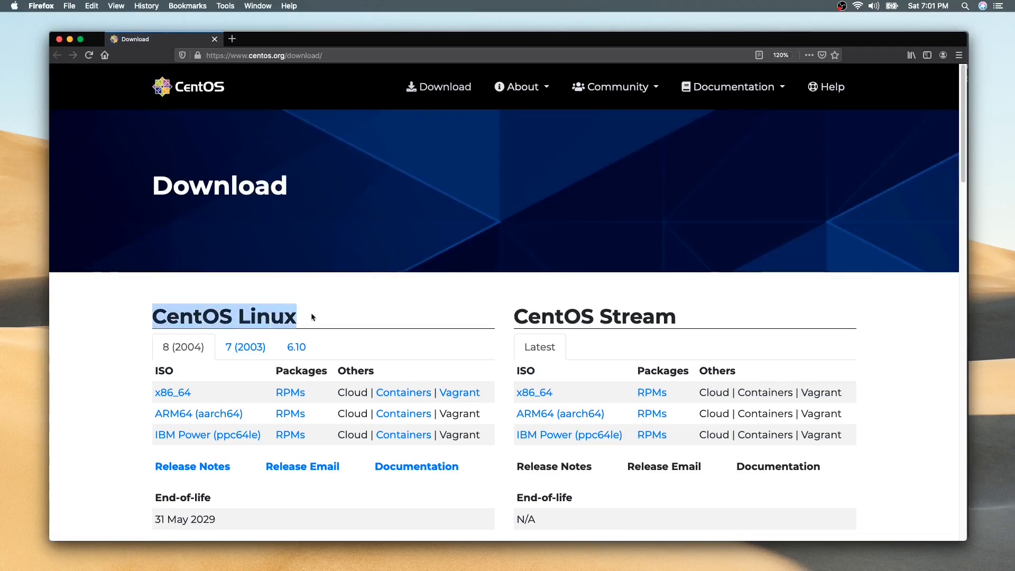
{"action": "left_click_drag", "start_coordinate": [182, 374], "coordinate": [141, 373]}
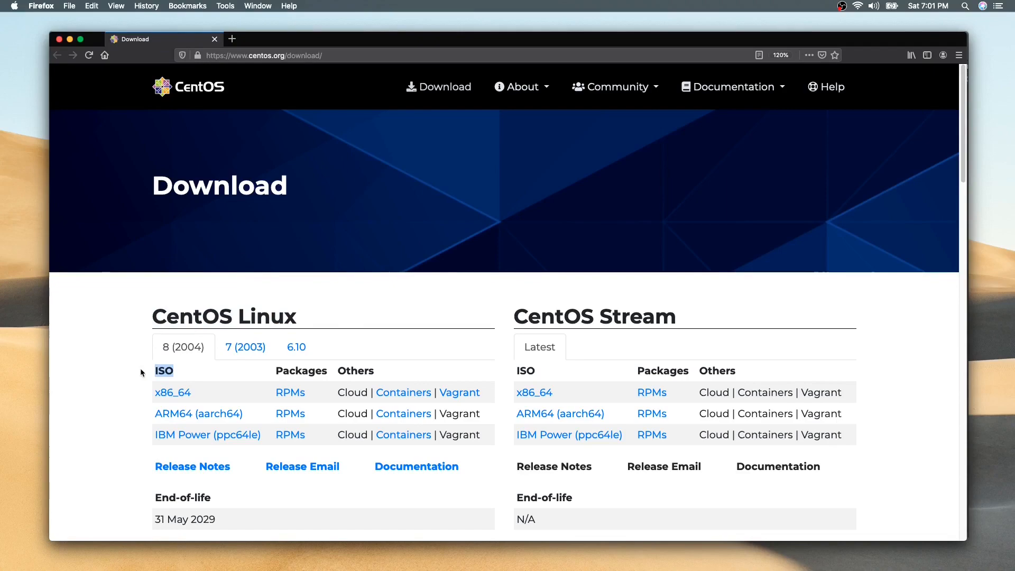
{"action": "left_click", "coordinate": [169, 394]}
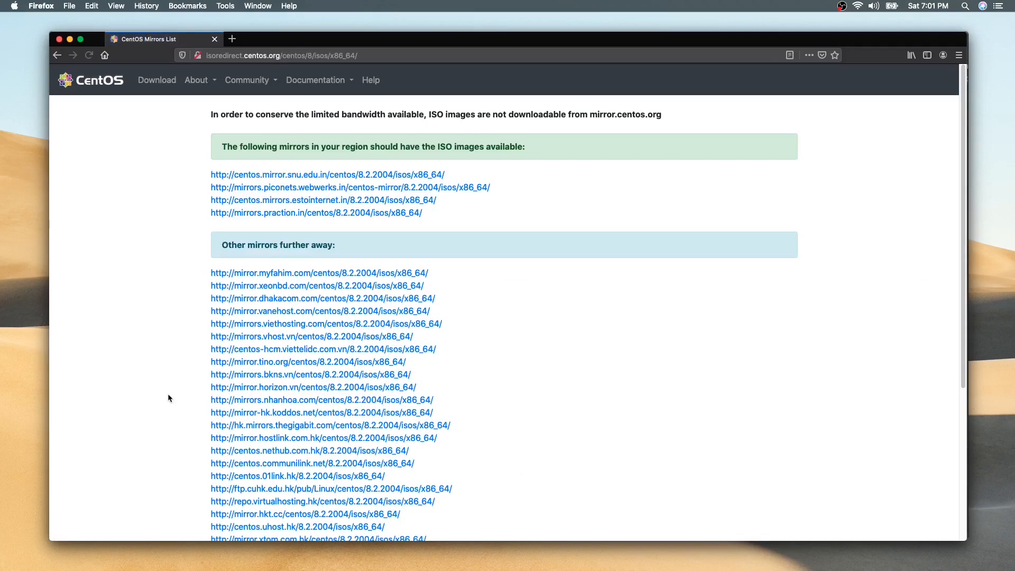
{"action": "left_click", "coordinate": [378, 201]}
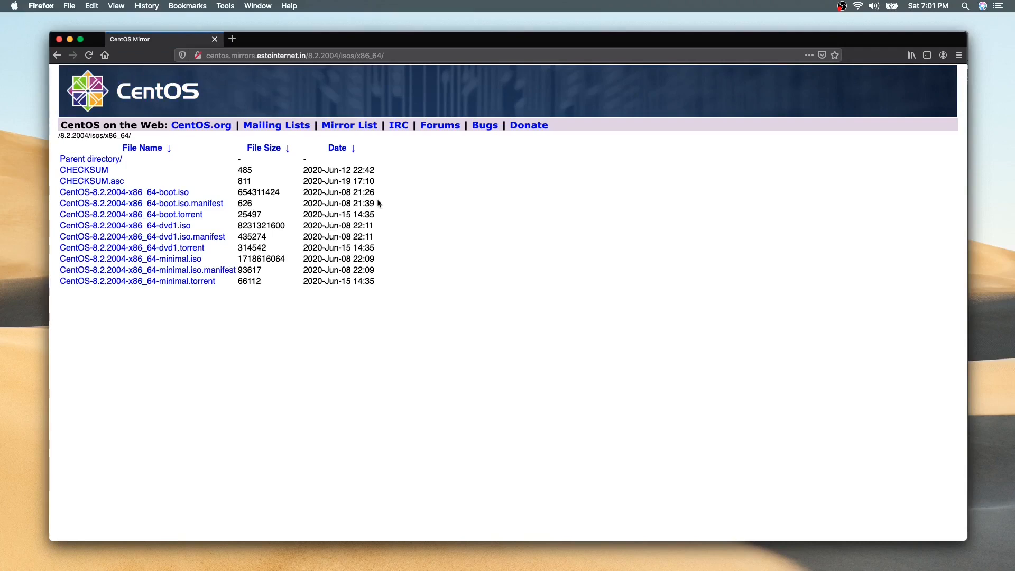
{"action": "left_click", "coordinate": [195, 261]}
{"action": "left_click_drag", "start_coordinate": [238, 262], "coordinate": [288, 263]}
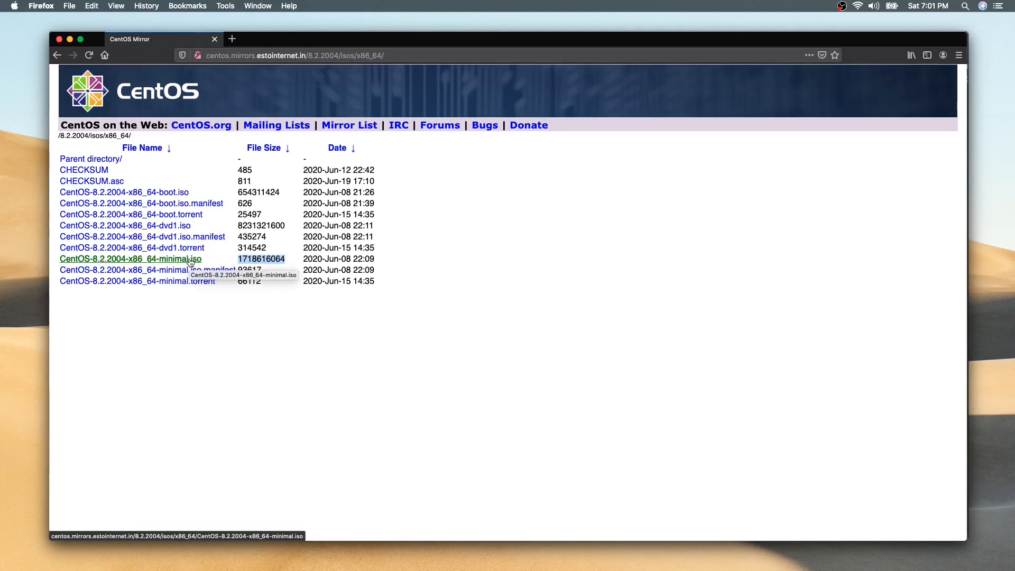
Switch to VirtualBox and start the New virtual machine wizard for SplunkLab.
{"action": "key", "text": "ctrl+Up"}
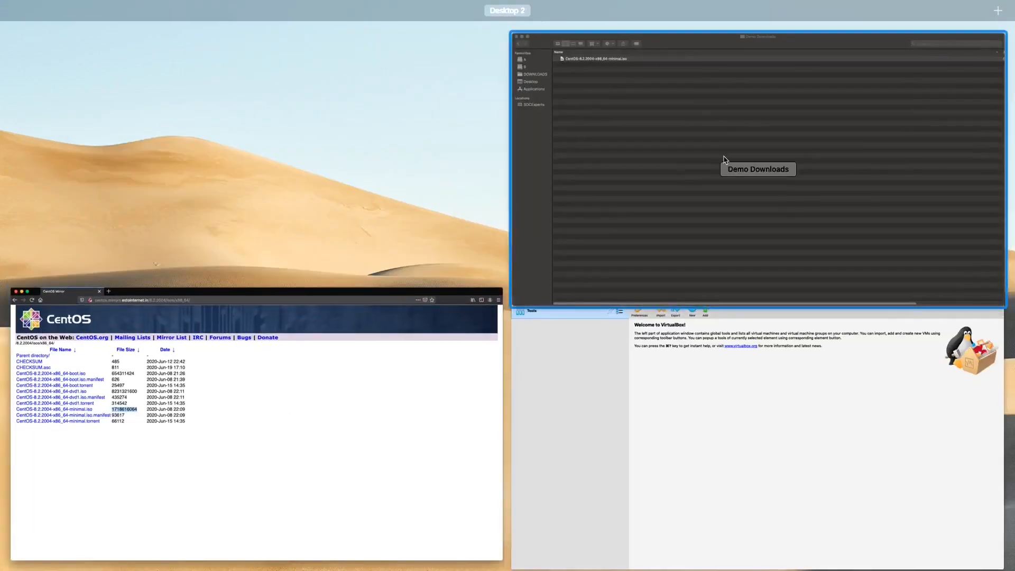
{"action": "left_click", "coordinate": [722, 163]}
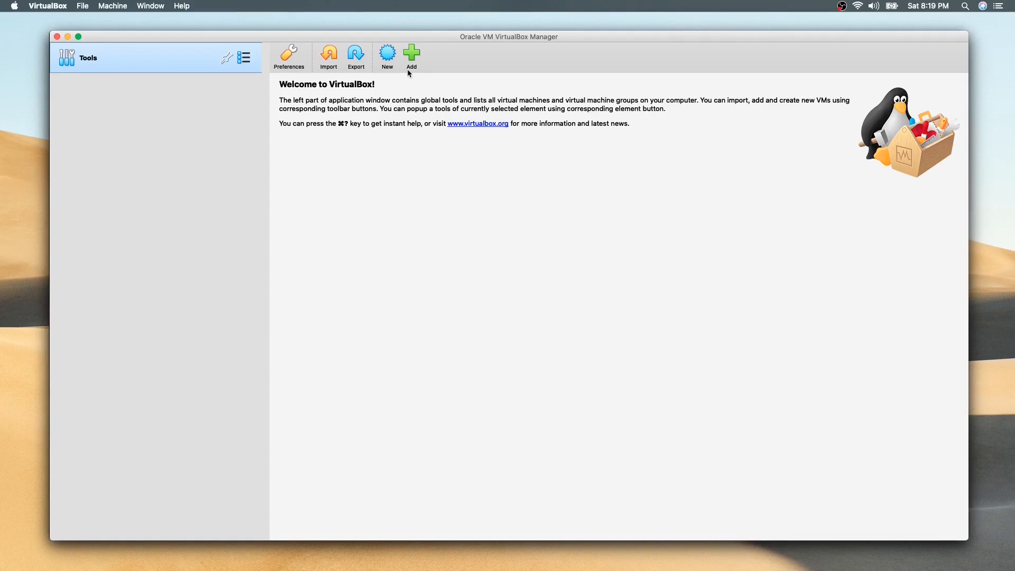
{"action": "left_click", "coordinate": [388, 55]}
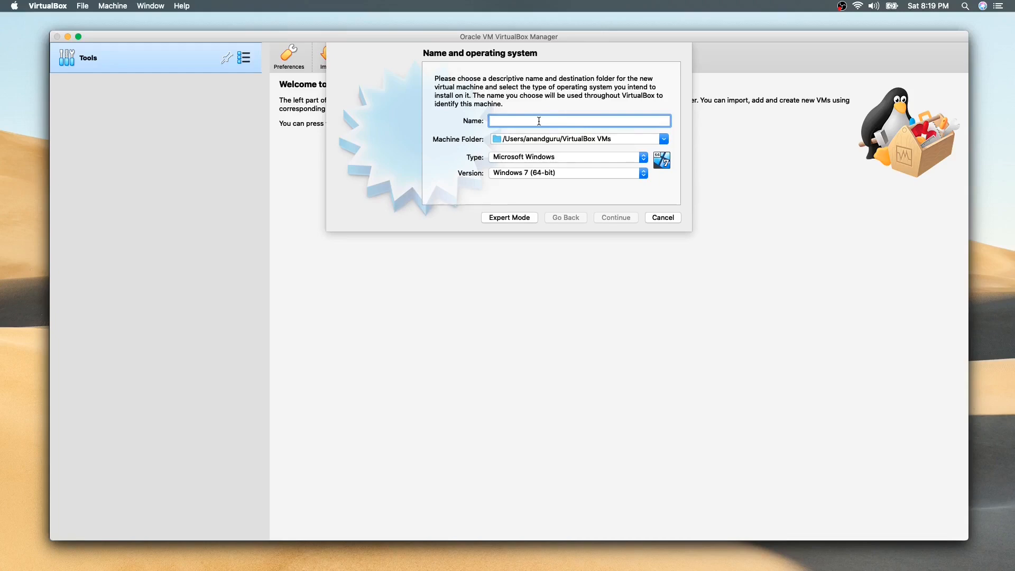
{"action": "type", "text": "S"}
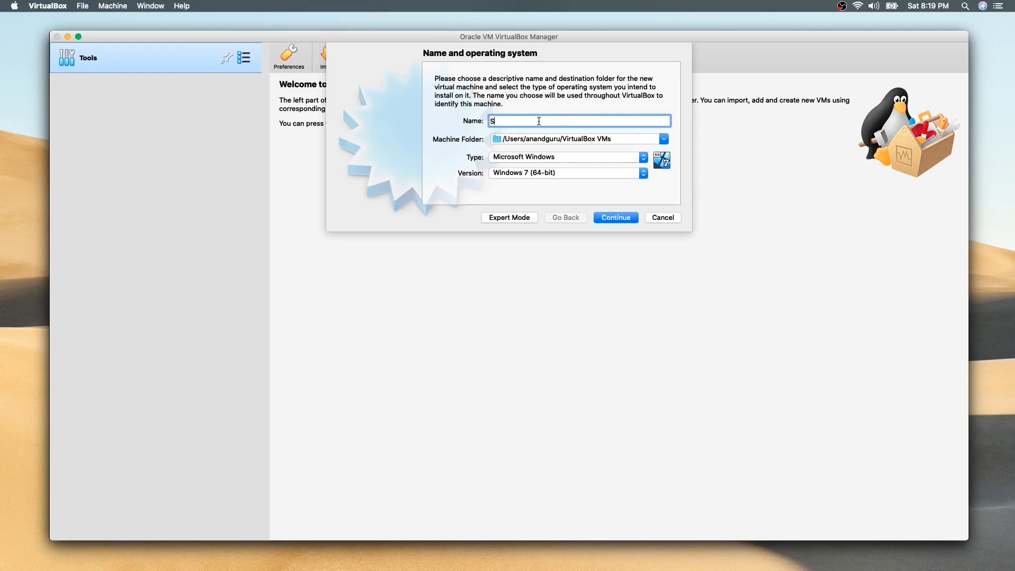
{"action": "type", "text": "plunk"}
{"action": "type", "text": "L"}
{"action": "type", "text": "ab"}
Set the machine folder to DEMO LAB on volume A via Other...
{"action": "left_click", "coordinate": [663, 140]}
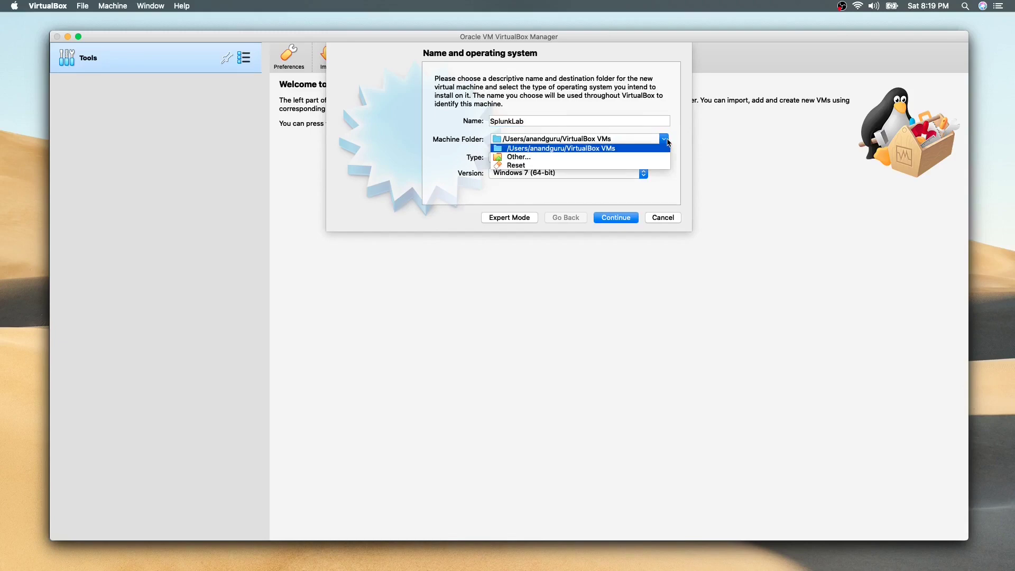
{"action": "left_click", "coordinate": [615, 157]}
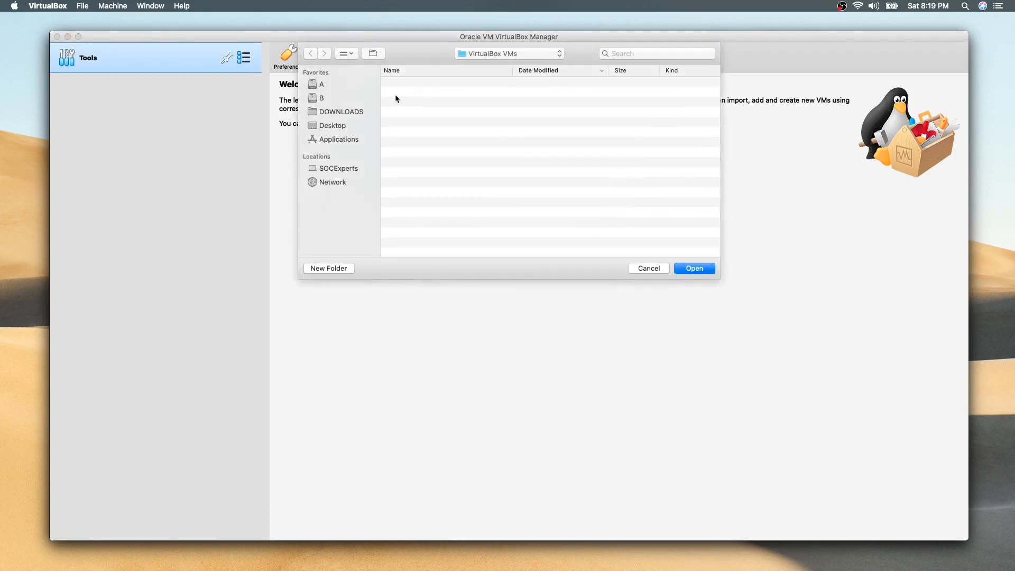
{"action": "left_click", "coordinate": [333, 84]}
{"action": "left_click", "coordinate": [419, 92]}
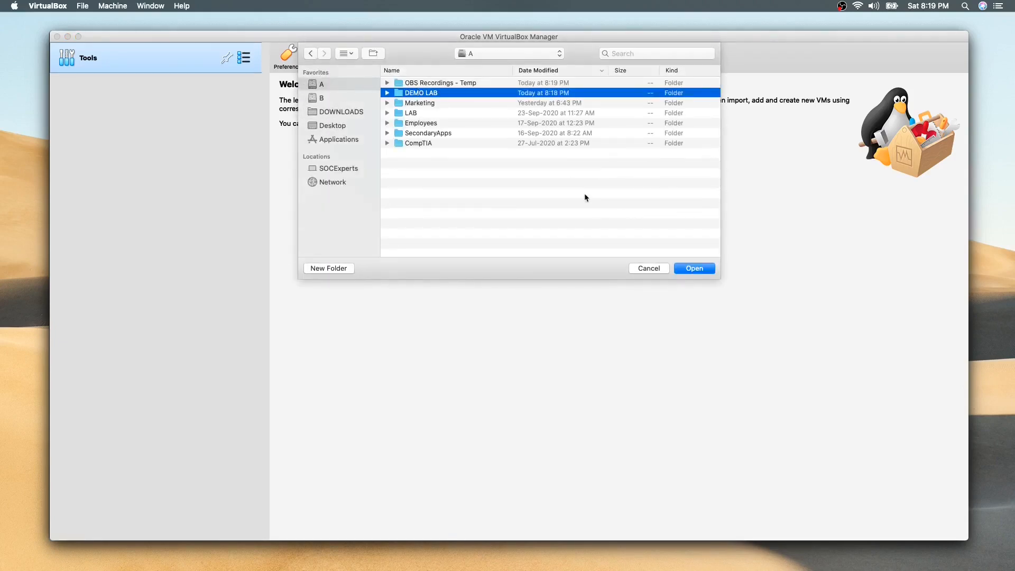
{"action": "left_click", "coordinate": [699, 269]}
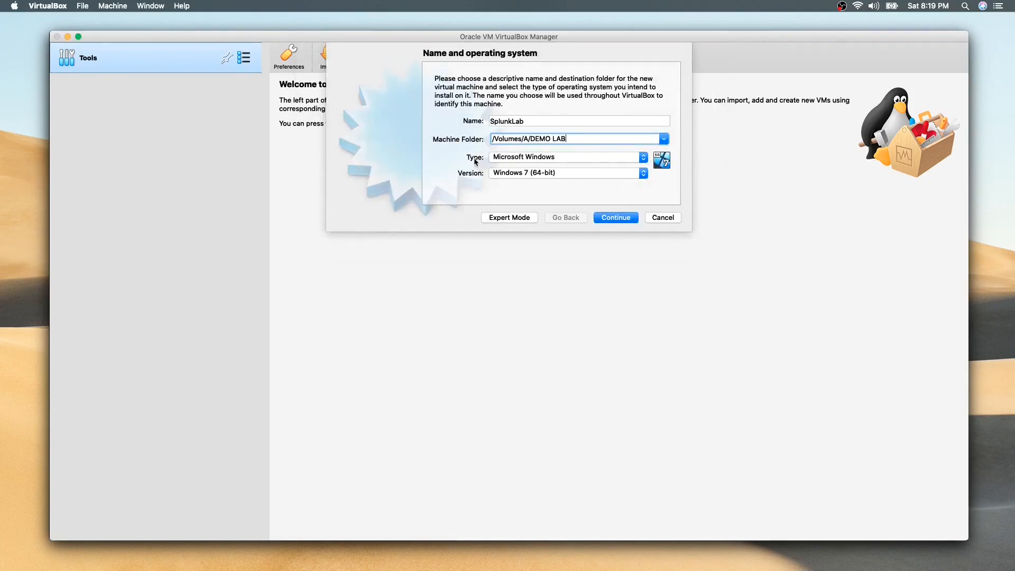
Set the machine type to Linux, version Red Hat (64-bit).
{"action": "left_click", "coordinate": [513, 159]}
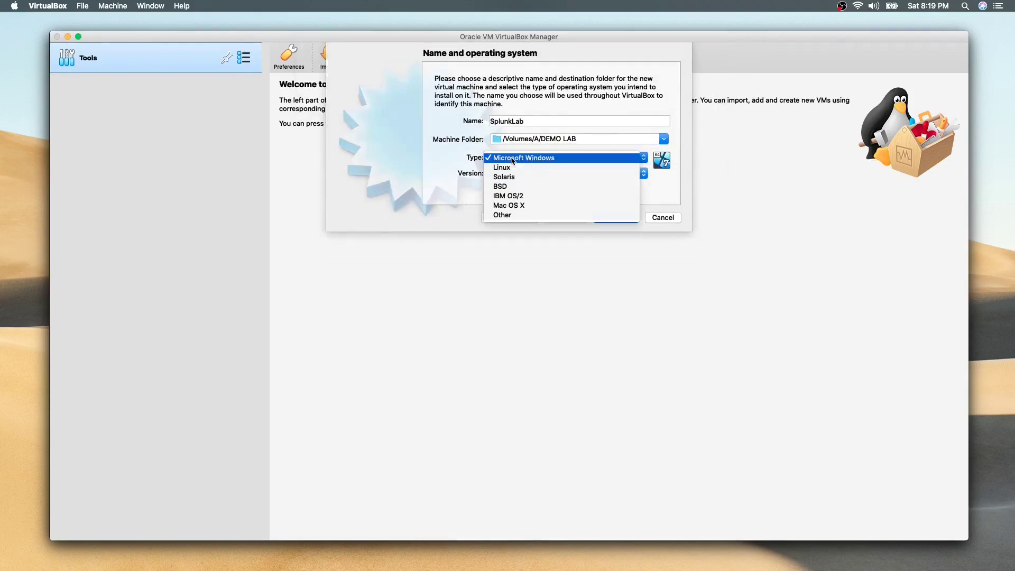
{"action": "left_click", "coordinate": [513, 170]}
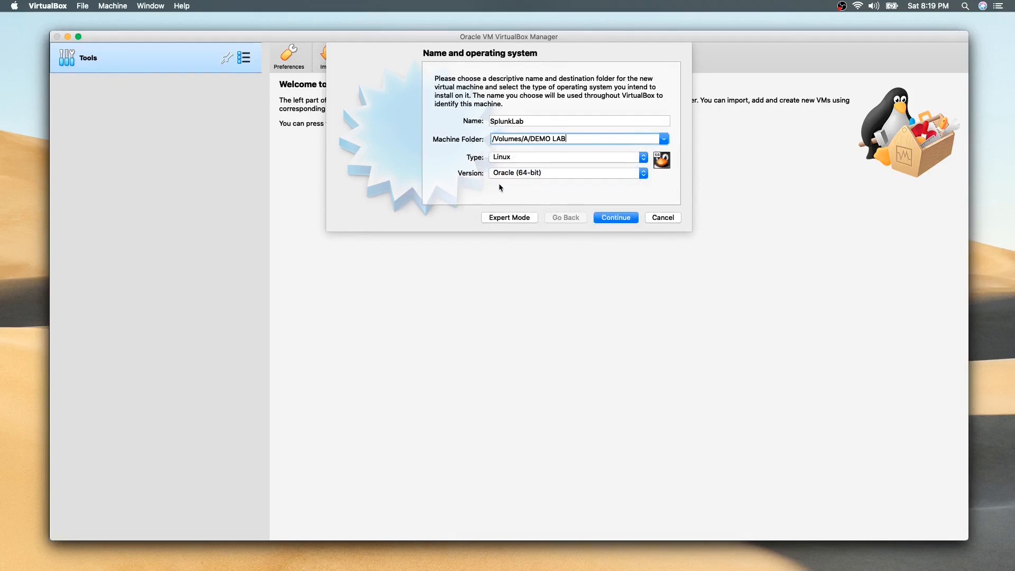
{"action": "left_click", "coordinate": [535, 174]}
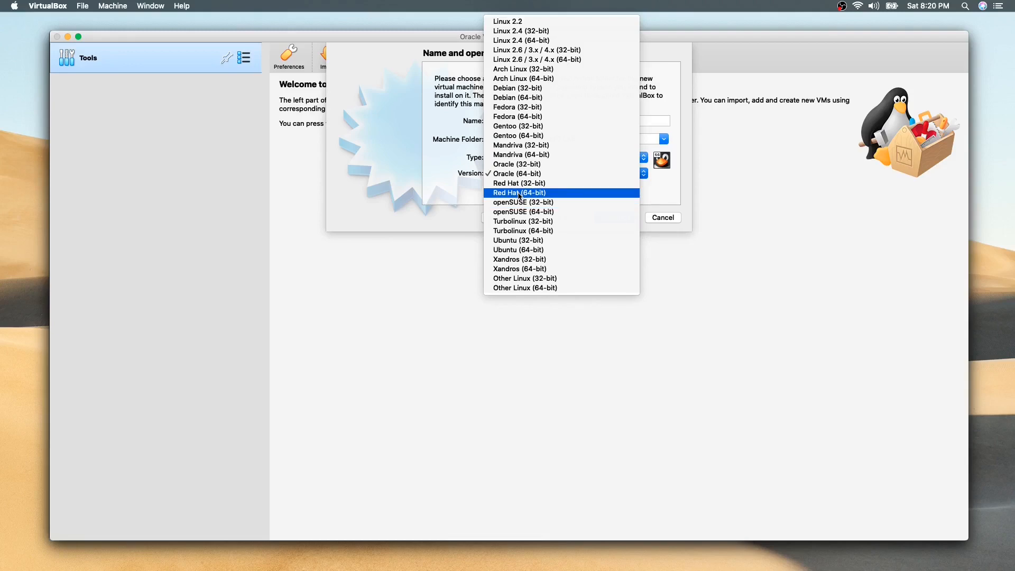
{"action": "left_click", "coordinate": [487, 195]}
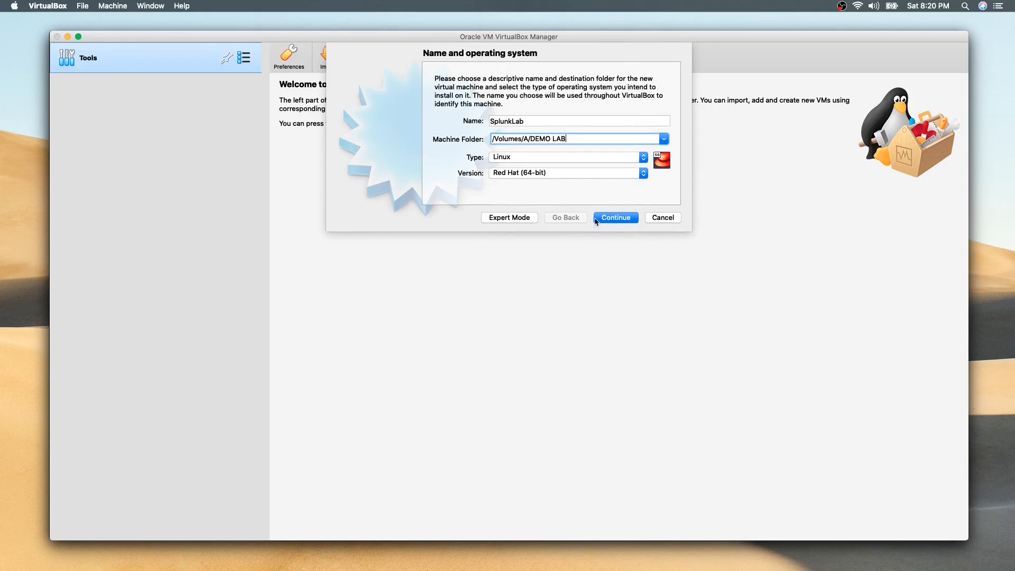
Give the machine 4096 MB of memory and continue to the hard disk step.
{"action": "left_click", "coordinate": [619, 218]}
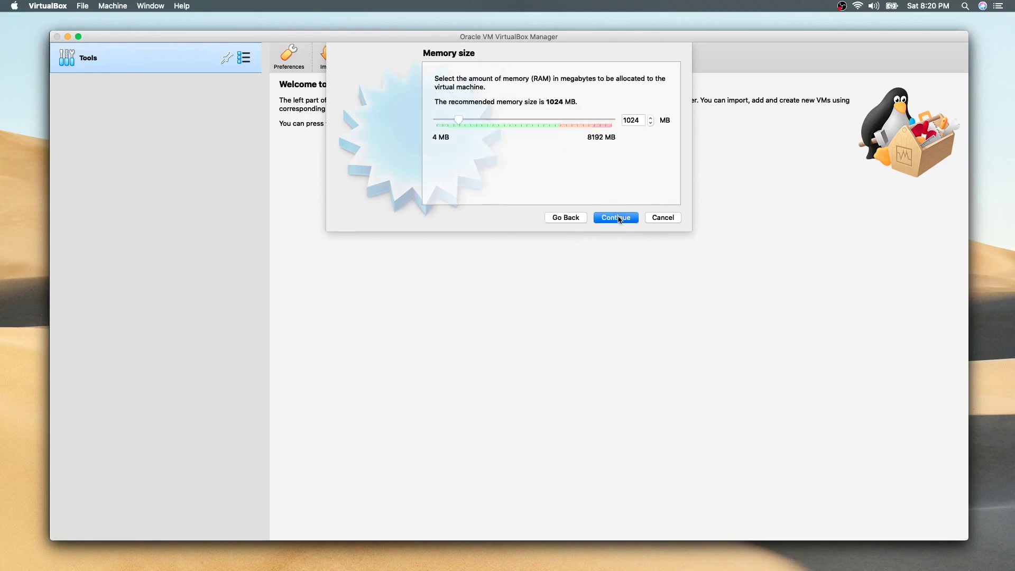
{"action": "double_click", "coordinate": [640, 119]}
{"action": "type", "text": "40"}
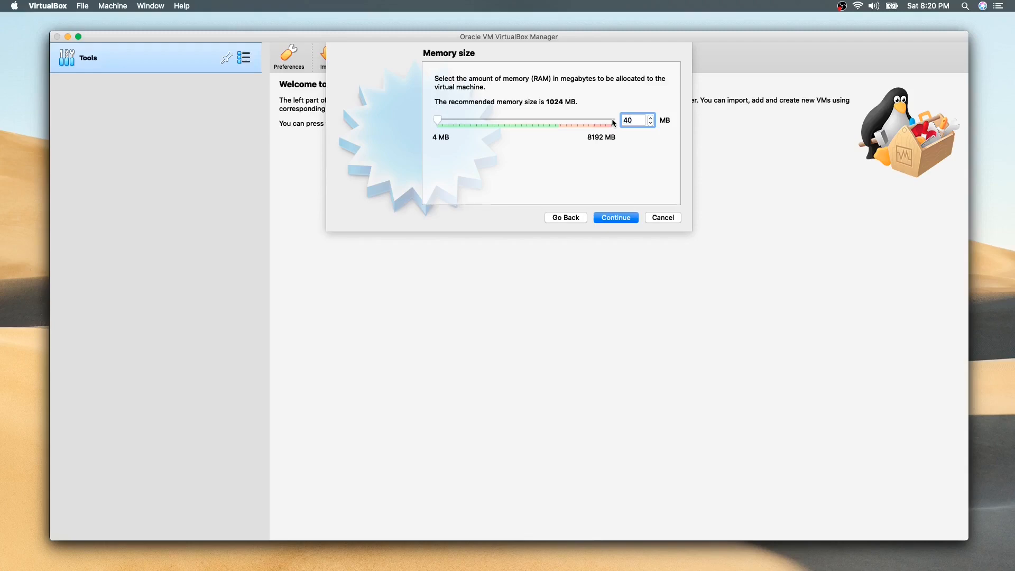
{"action": "type", "text": "96"}
{"action": "left_click", "coordinate": [613, 219]}
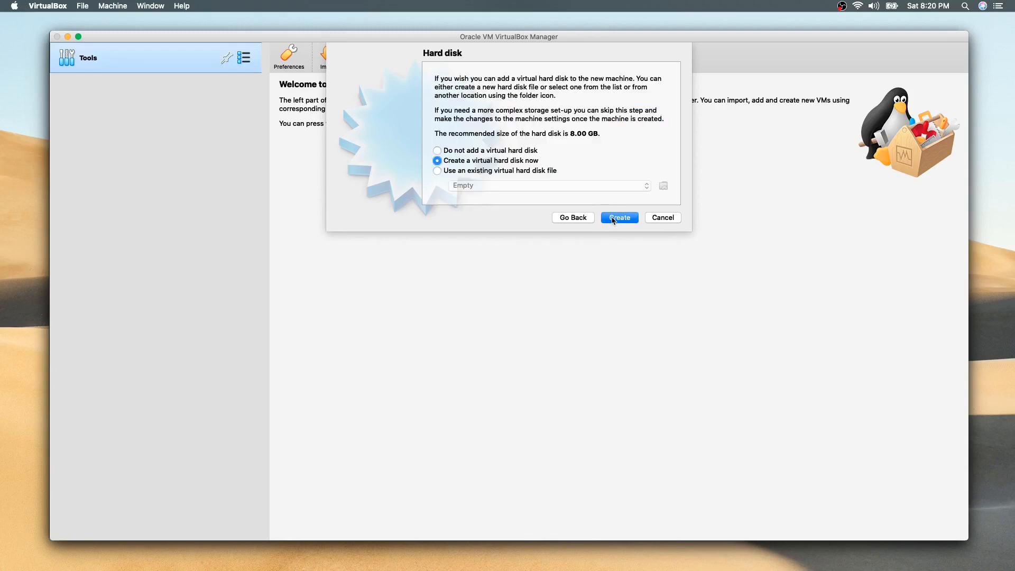
Create a dynamically allocated VDI disk of 80.00 GB, finishing the SplunkLab machine.
{"action": "left_click", "coordinate": [621, 221]}
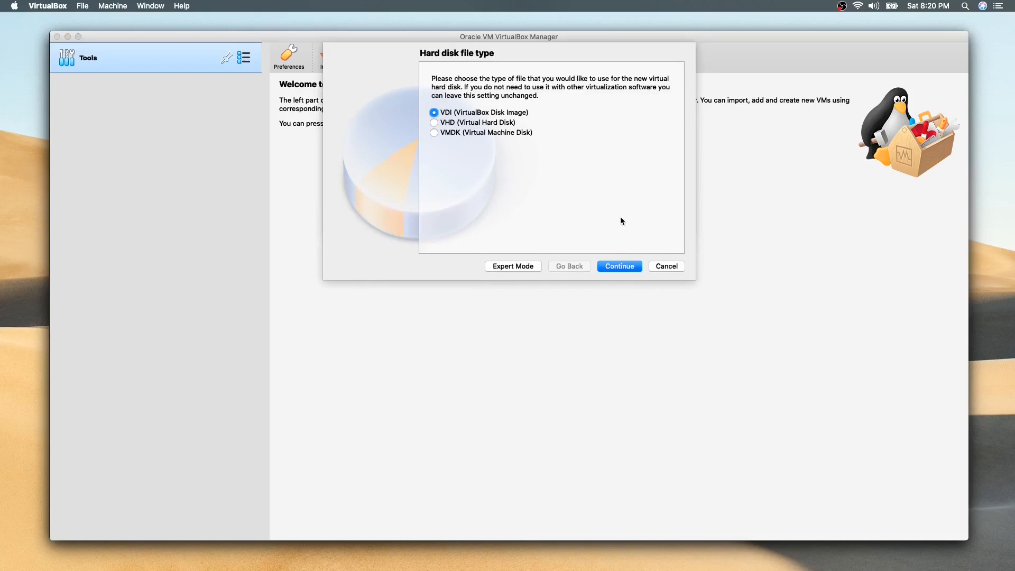
{"action": "left_click", "coordinate": [626, 268]}
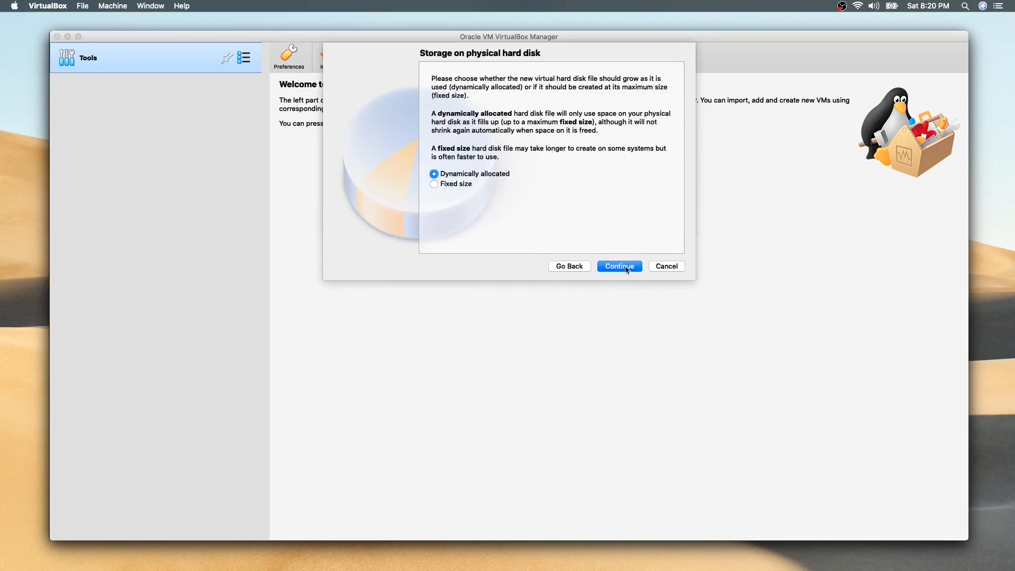
{"action": "left_click", "coordinate": [625, 270]}
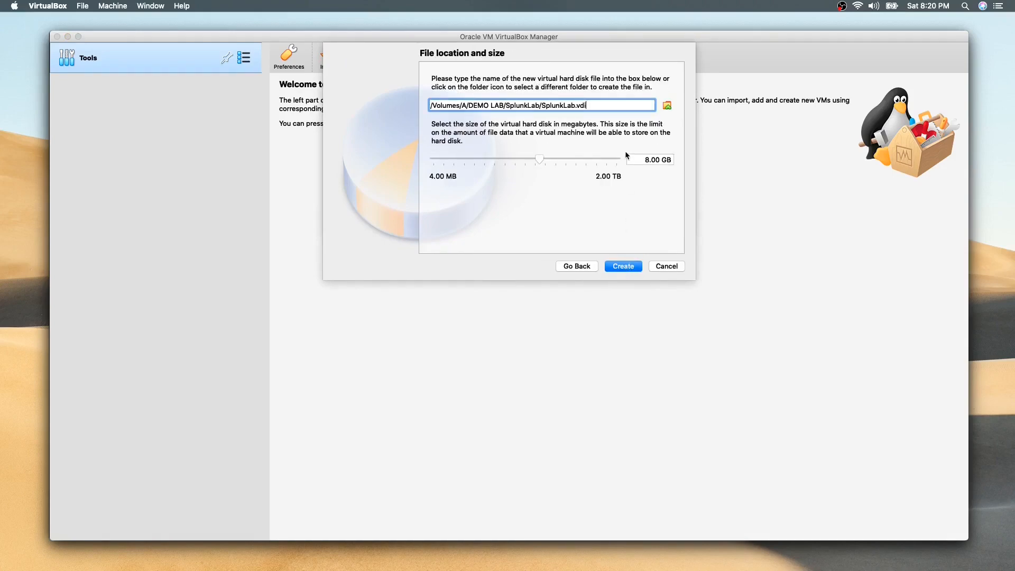
{"action": "left_click_drag", "start_coordinate": [593, 104], "coordinate": [507, 101]}
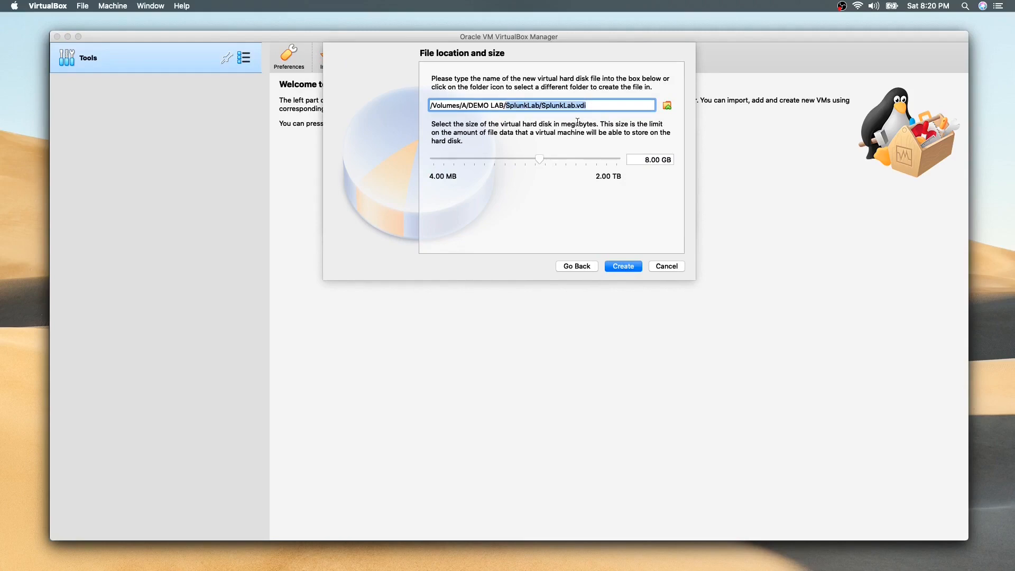
{"action": "left_click", "coordinate": [649, 159]}
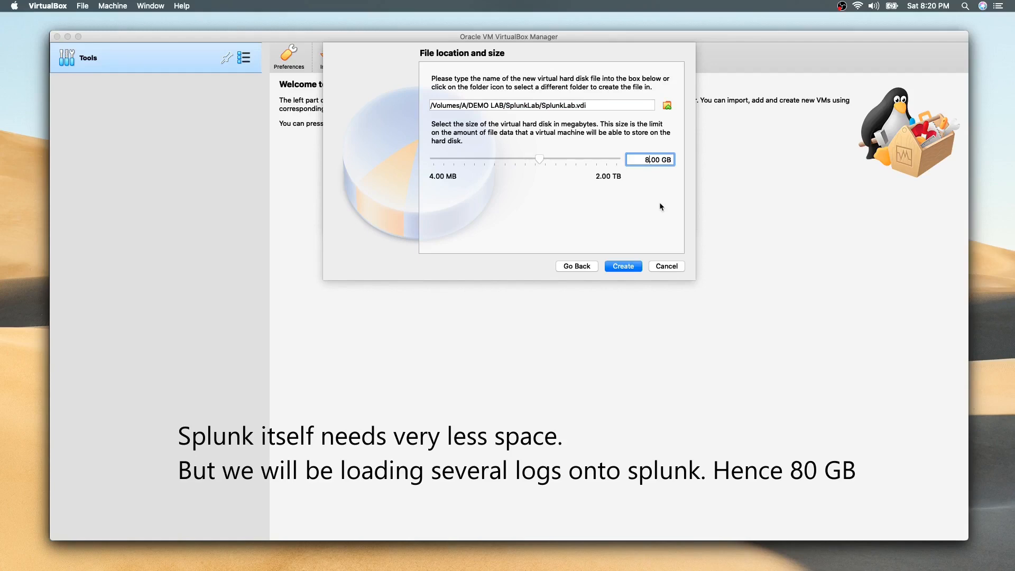
{"action": "type", "text": "0"}
{"action": "left_click", "coordinate": [630, 270]}
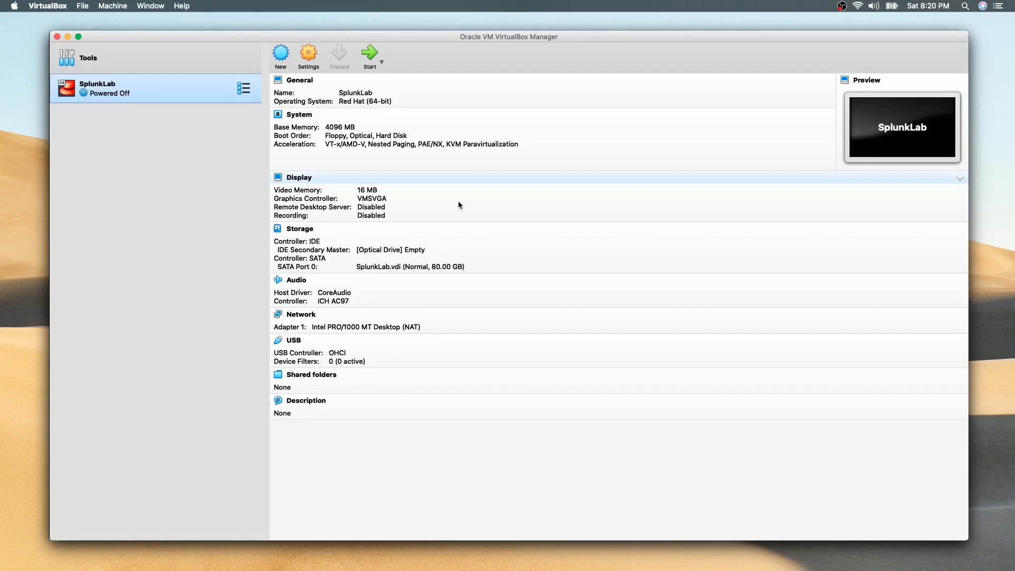
In Settings > Storage, mount CentOS-8.2.2004-x86_64-minimal.iso in the empty optical drive and save.
{"action": "left_click", "coordinate": [308, 54]}
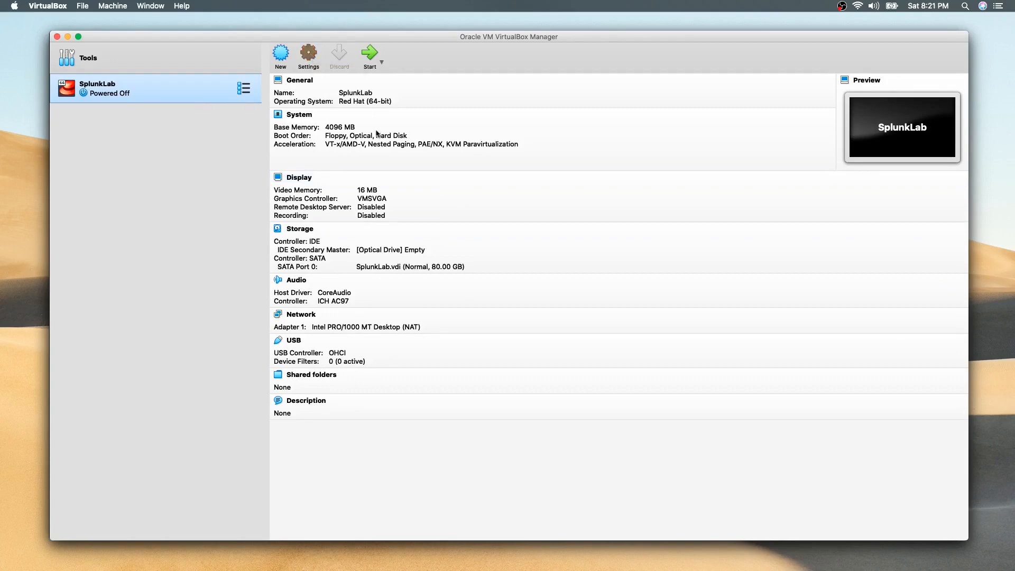
{"action": "left_click", "coordinate": [440, 149]}
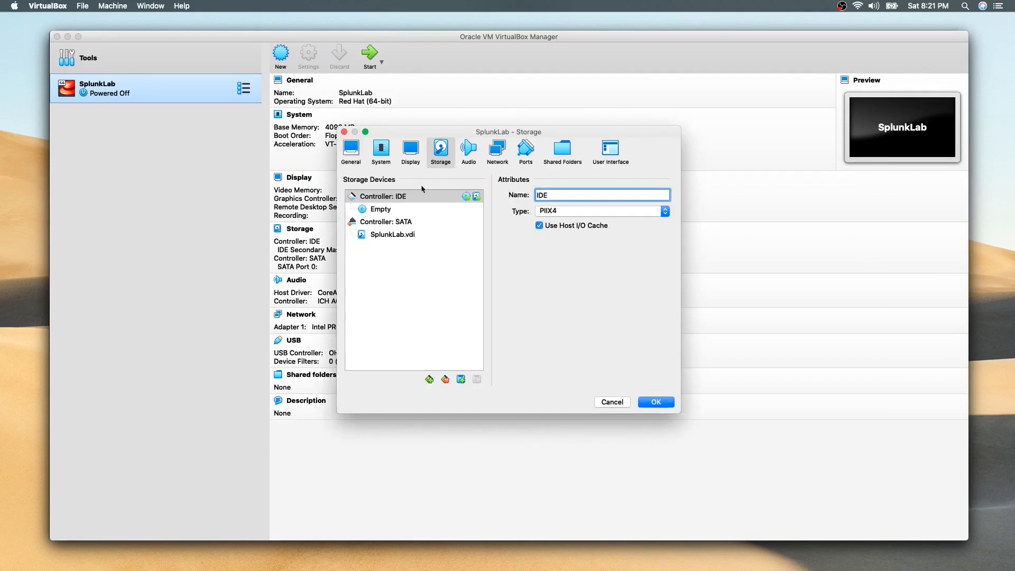
{"action": "left_click", "coordinate": [394, 210]}
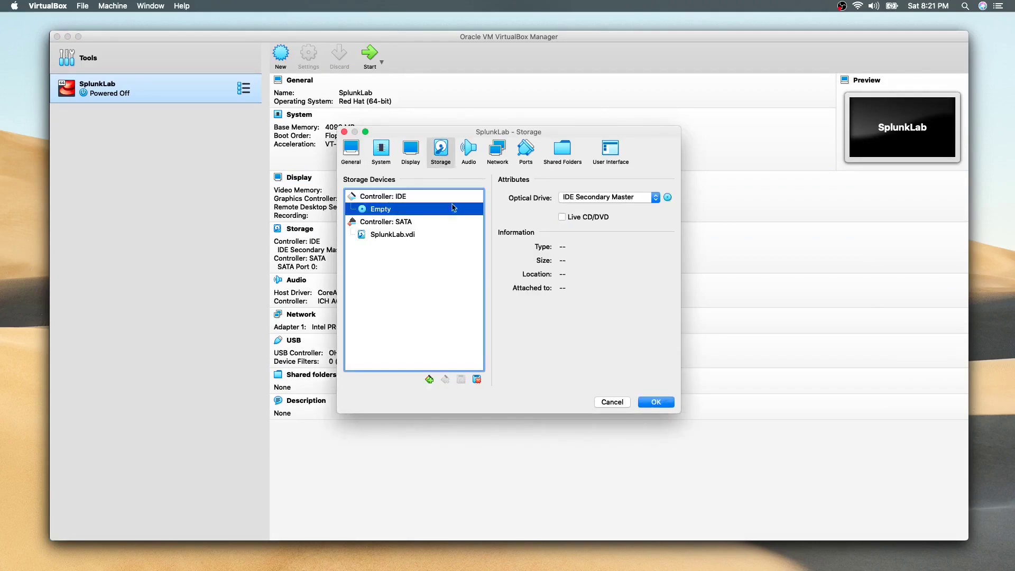
{"action": "left_click", "coordinate": [670, 199]}
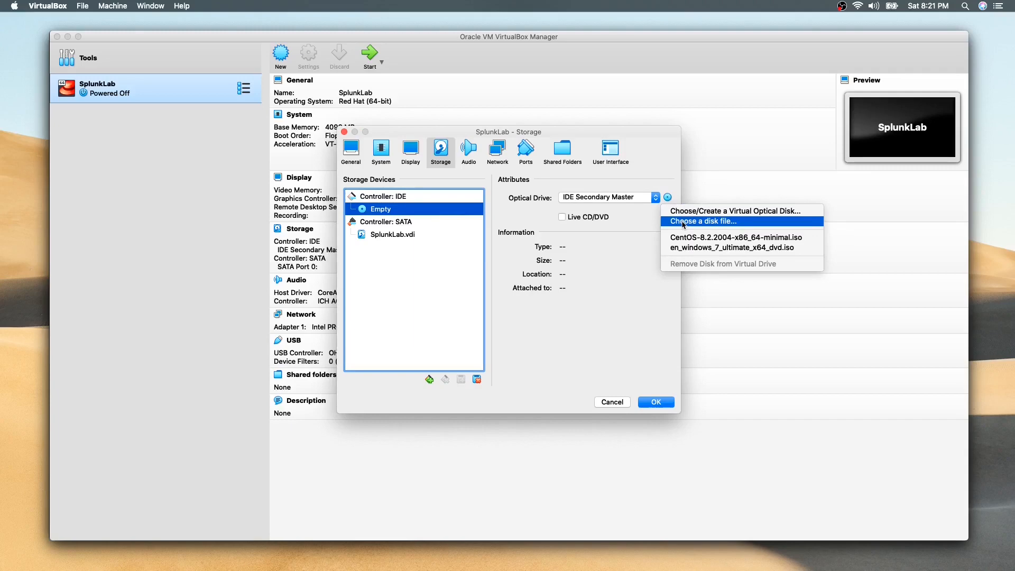
{"action": "left_click", "coordinate": [683, 221]}
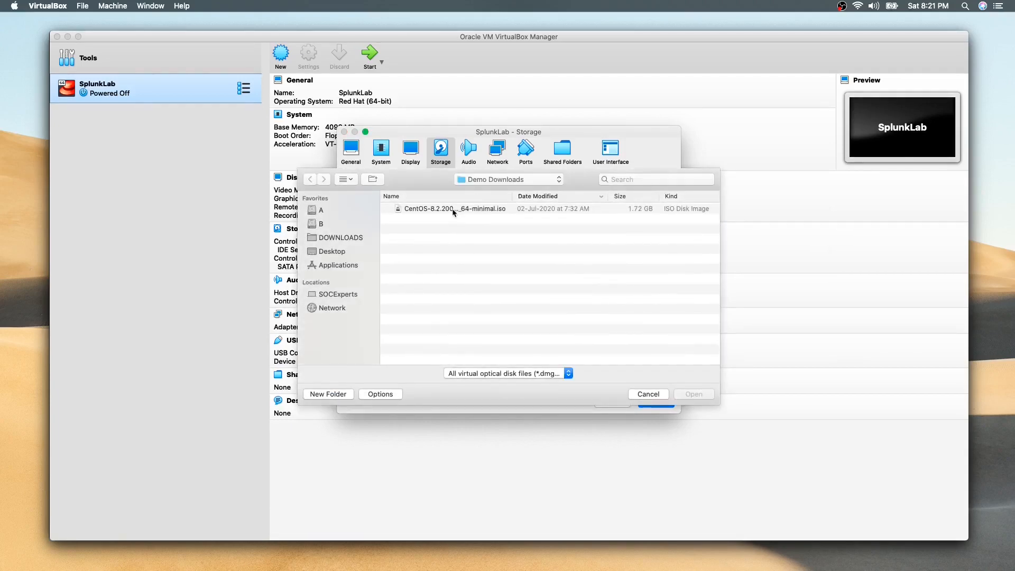
{"action": "left_click", "coordinate": [453, 211]}
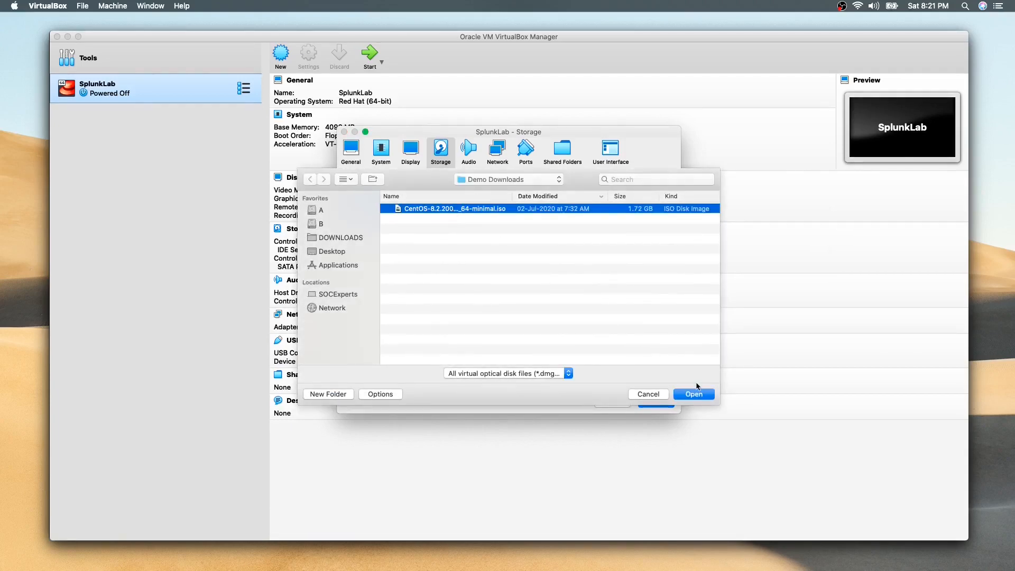
{"action": "left_click", "coordinate": [697, 395]}
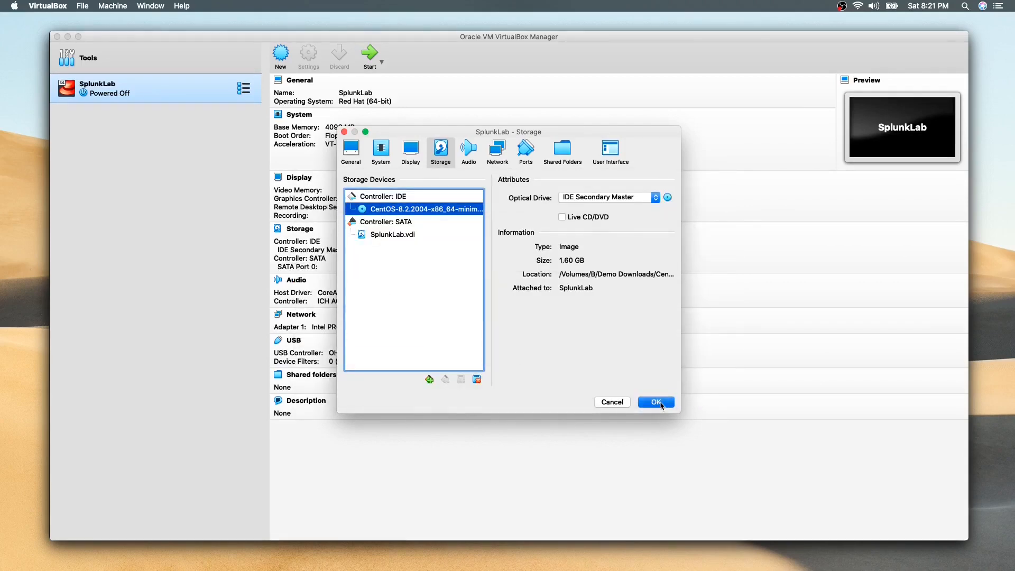
{"action": "left_click", "coordinate": [661, 405]}
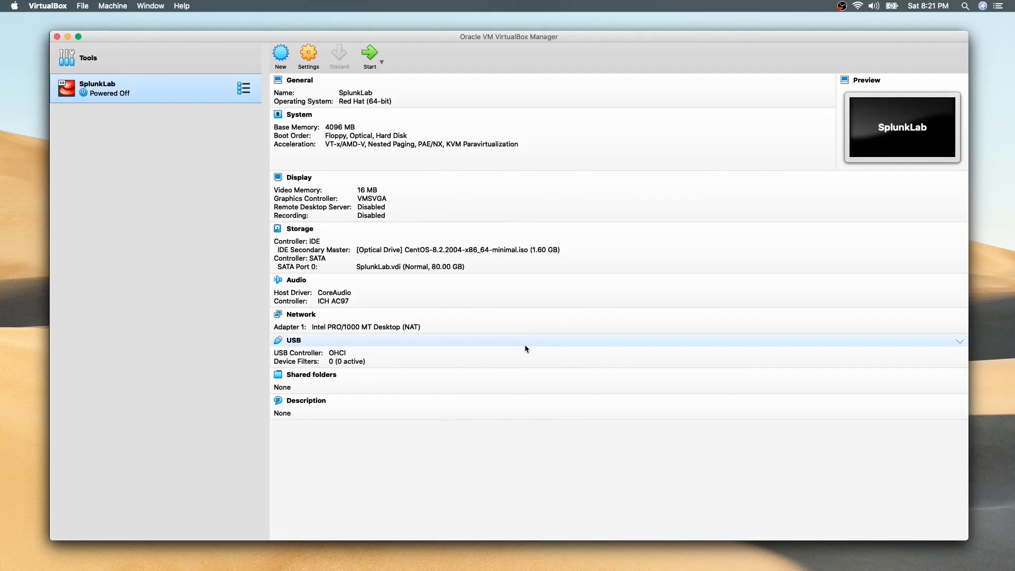
Power on SplunkLab and position its console window as it boots the CentOS installer.
{"action": "left_click", "coordinate": [370, 53]}
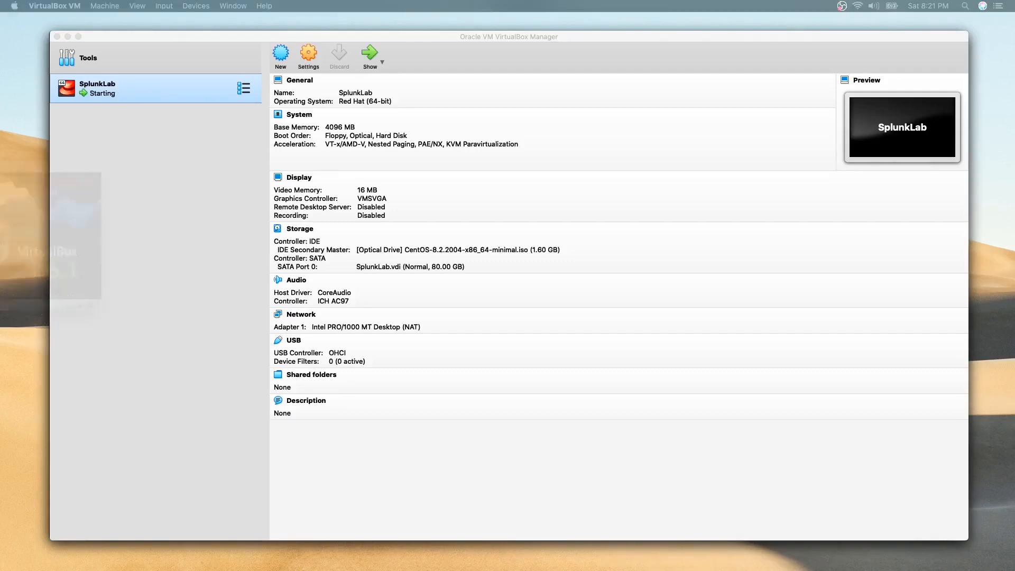
{"action": "left_click_drag", "start_coordinate": [129, 231], "coordinate": [294, 232]}
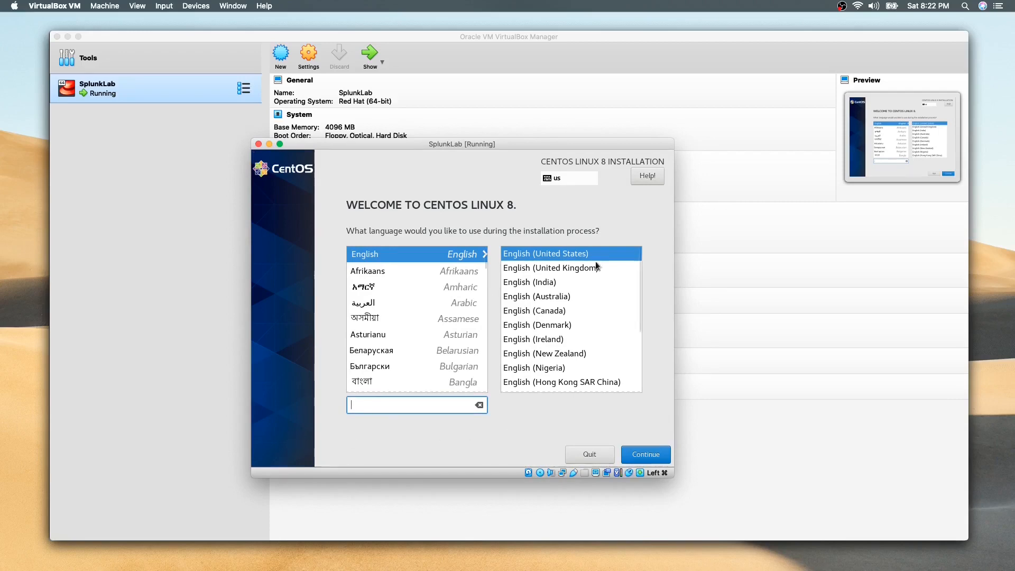
Keep English, accept the 80 GiB disk as Installation Destination with automatic partitioning, and begin installation.
{"action": "left_click", "coordinate": [658, 462]}
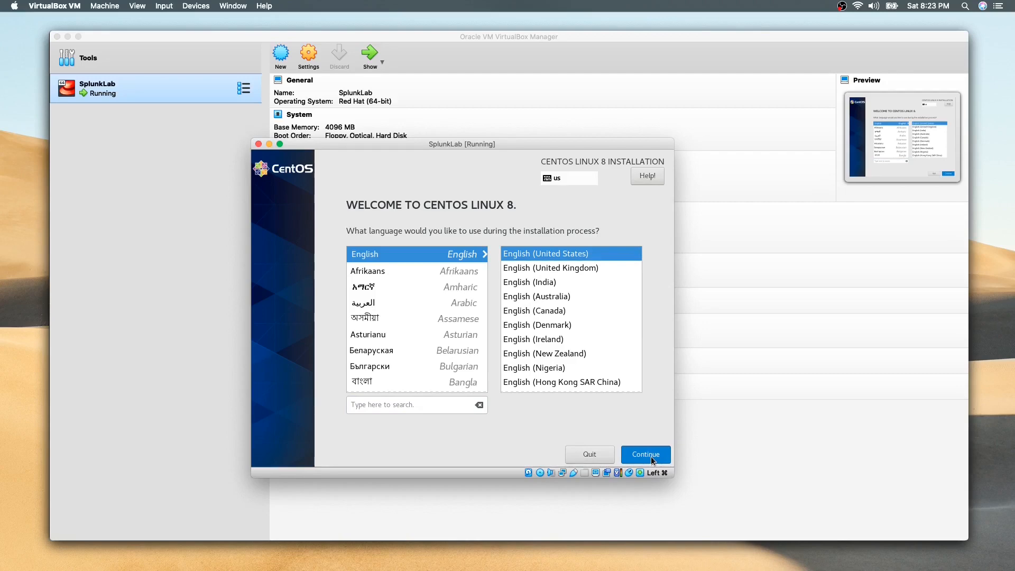
{"action": "left_click", "coordinate": [651, 461]}
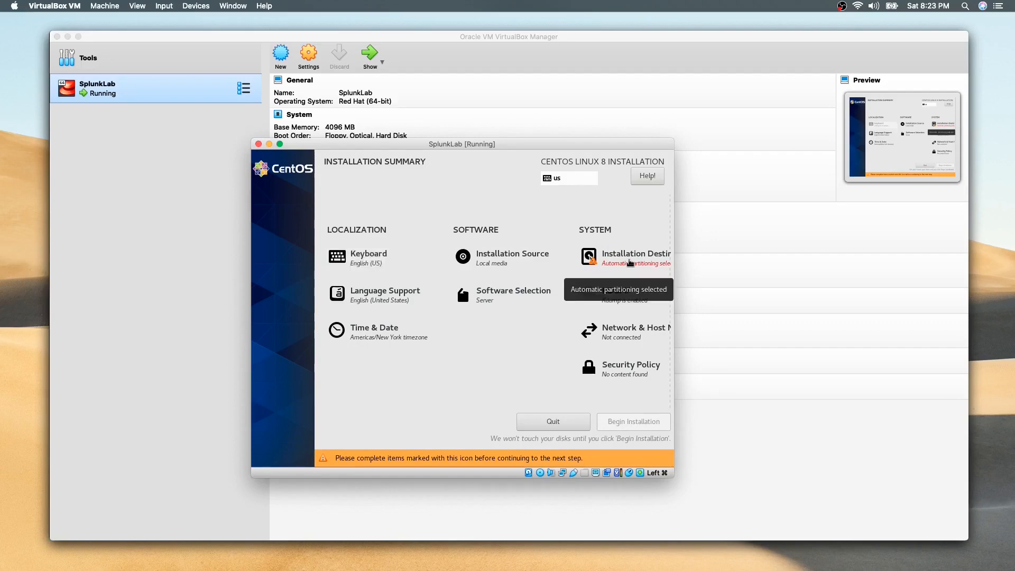
{"action": "left_click", "coordinate": [630, 258]}
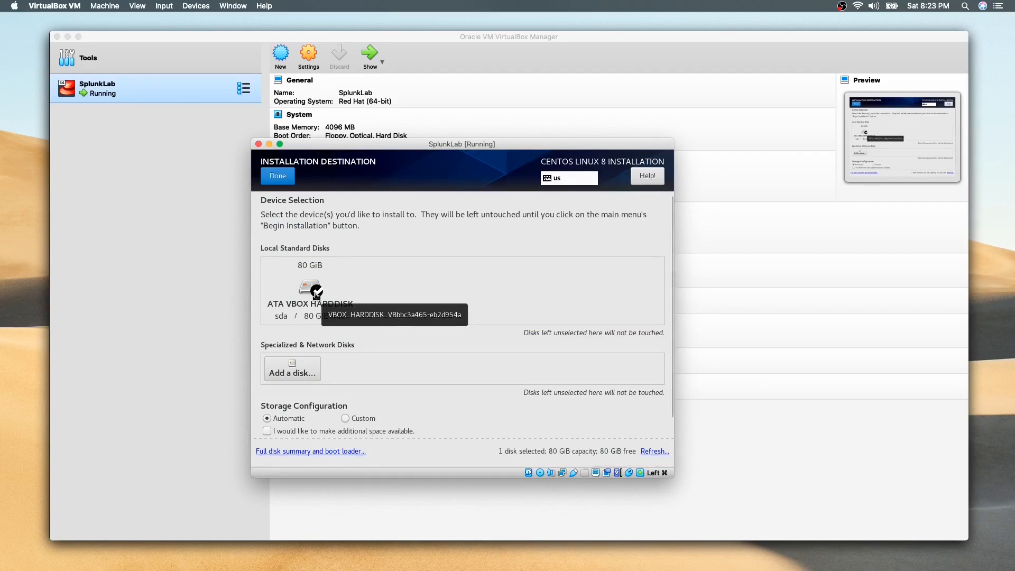
{"action": "left_click", "coordinate": [276, 175]}
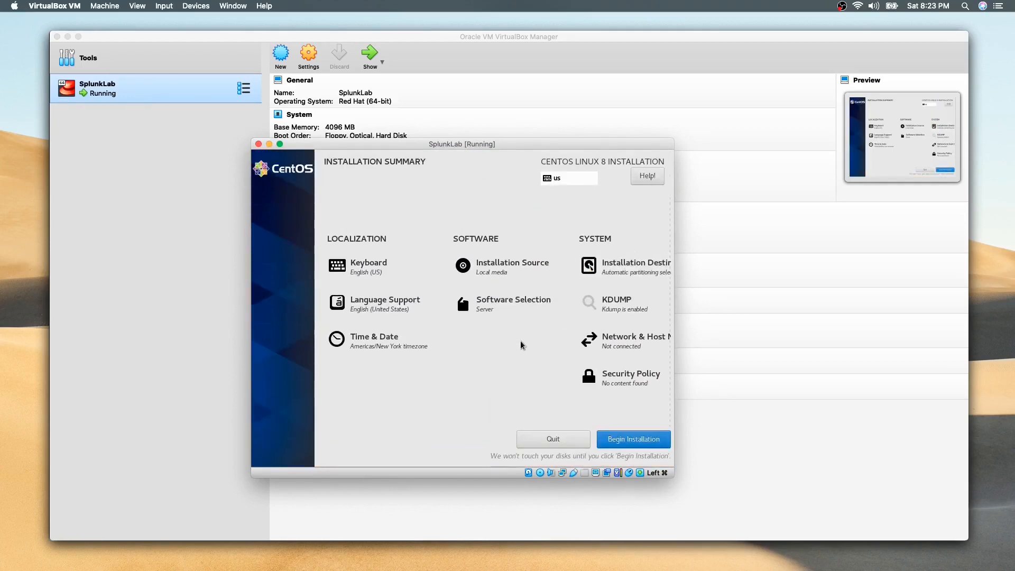
{"action": "left_click", "coordinate": [634, 441]}
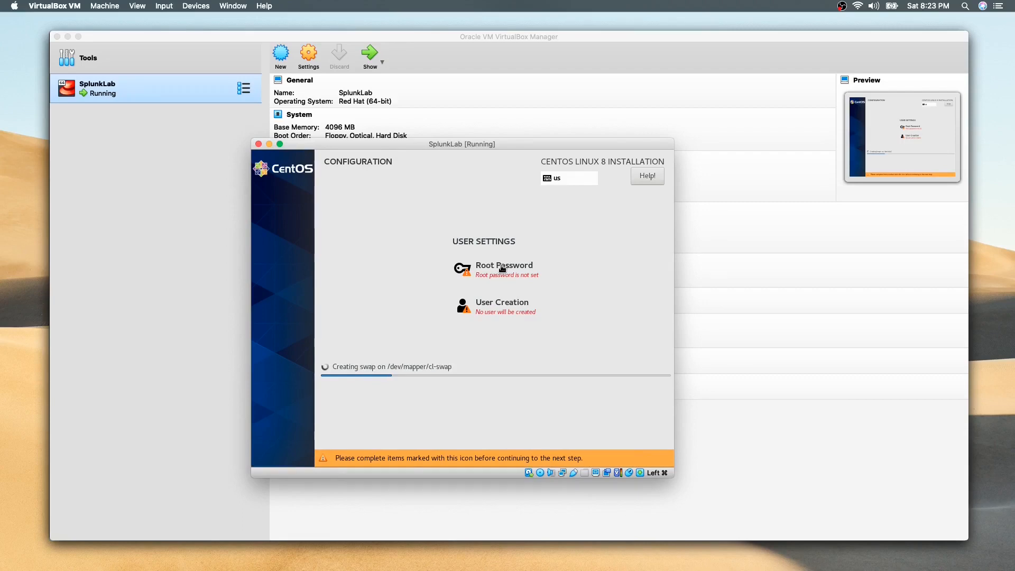
Enter and confirm the root password, accepting it despite the short-password warning.
{"action": "left_click", "coordinate": [502, 268]}
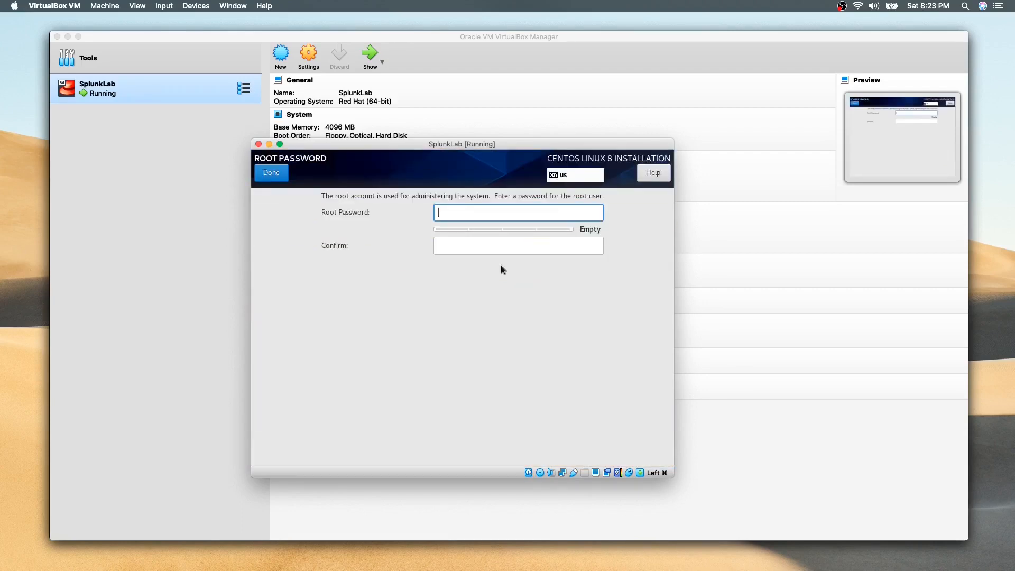
{"action": "type", "text": "•••"}
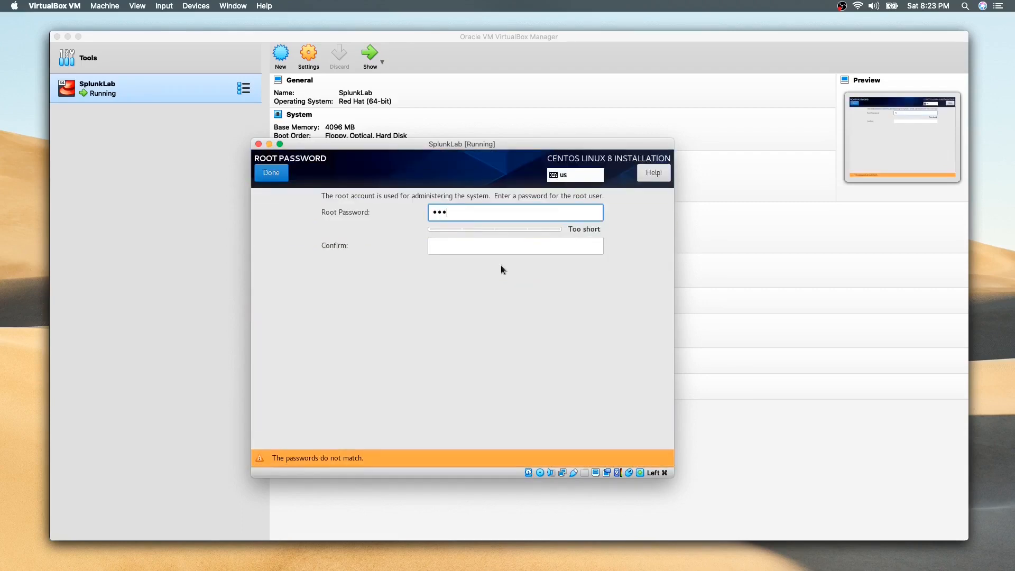
{"action": "type", "text": "•"}
{"action": "key", "text": "Tab"}
{"action": "type", "text": "••"}
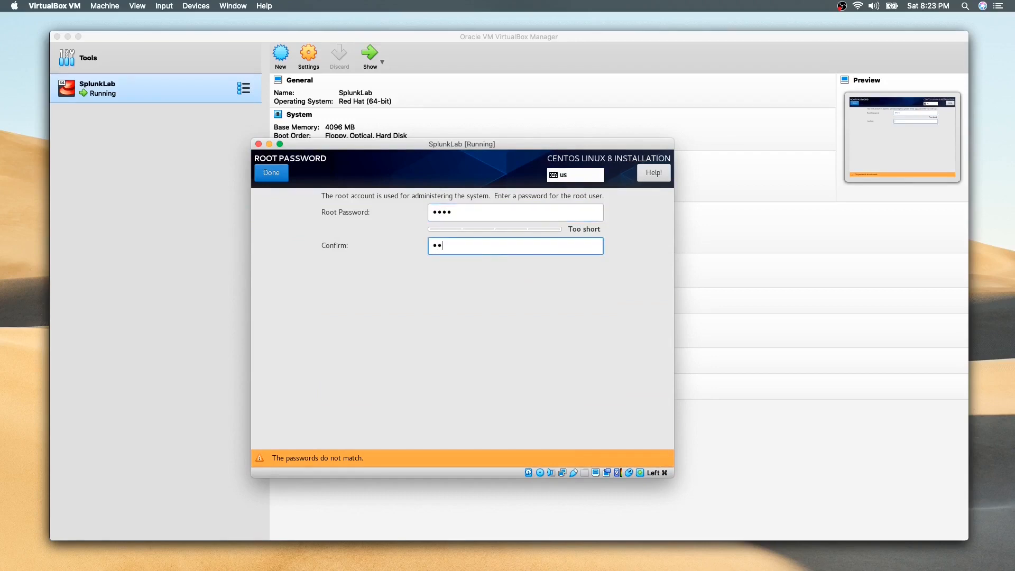
{"action": "type", "text": "••"}
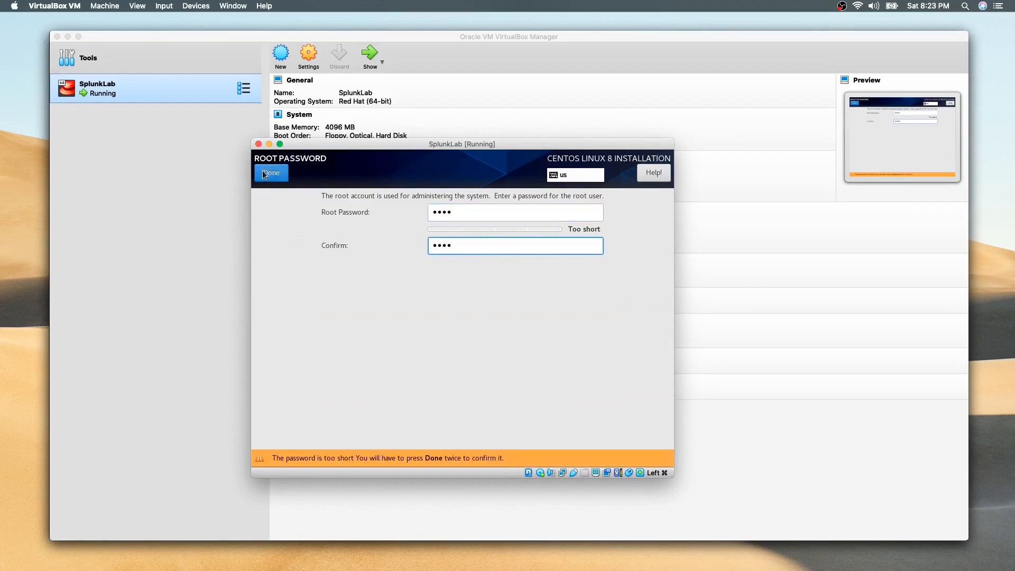
{"action": "left_click", "coordinate": [263, 171]}
{"action": "left_click", "coordinate": [271, 177]}
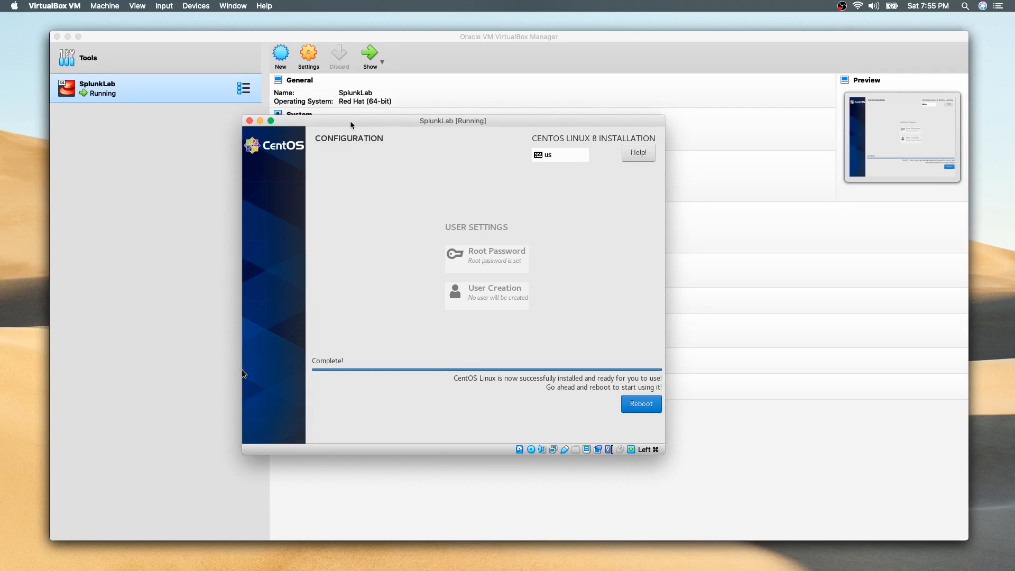
In Settings > Storage, remove the CentOS ISO from the virtual optical drive and save.
{"action": "left_click", "coordinate": [310, 59]}
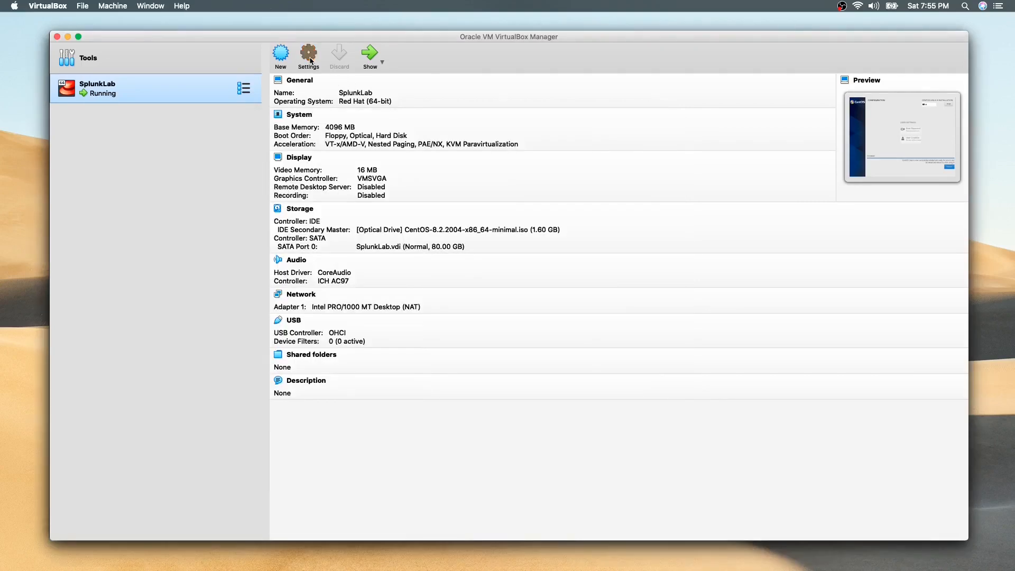
{"action": "left_click", "coordinate": [311, 58]}
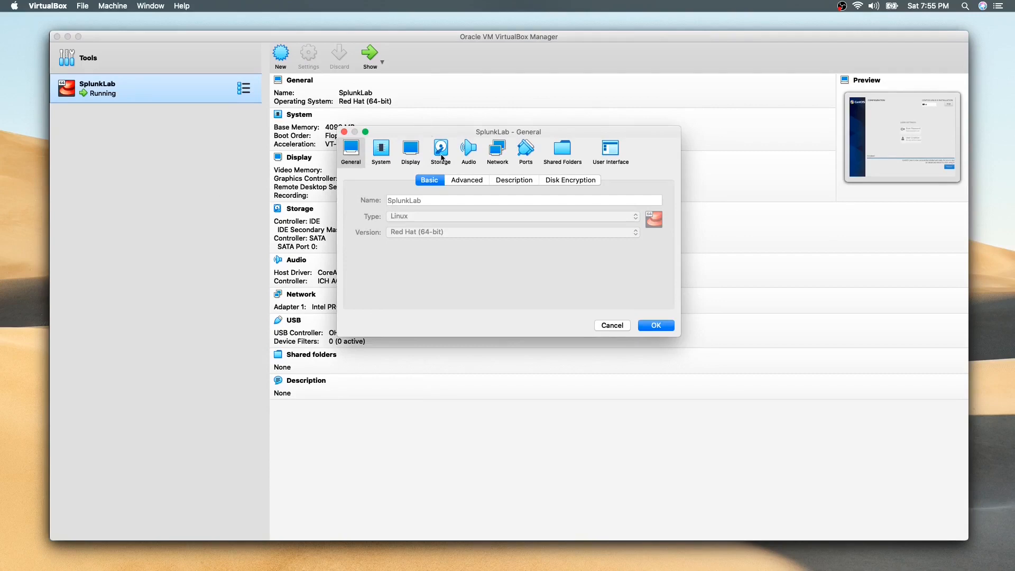
{"action": "left_click", "coordinate": [441, 158]}
{"action": "left_click", "coordinate": [427, 210]}
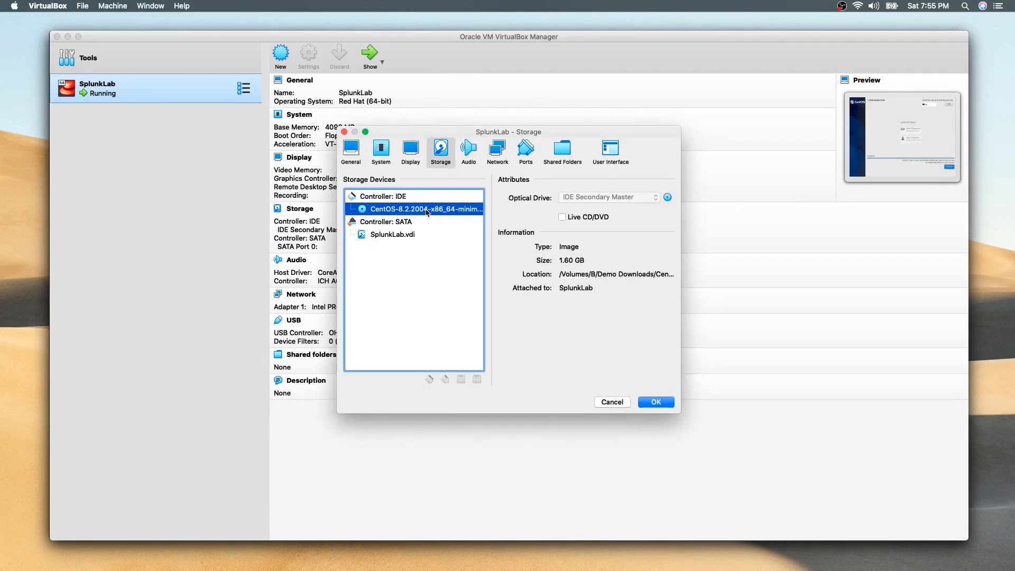
{"action": "left_click", "coordinate": [668, 199]}
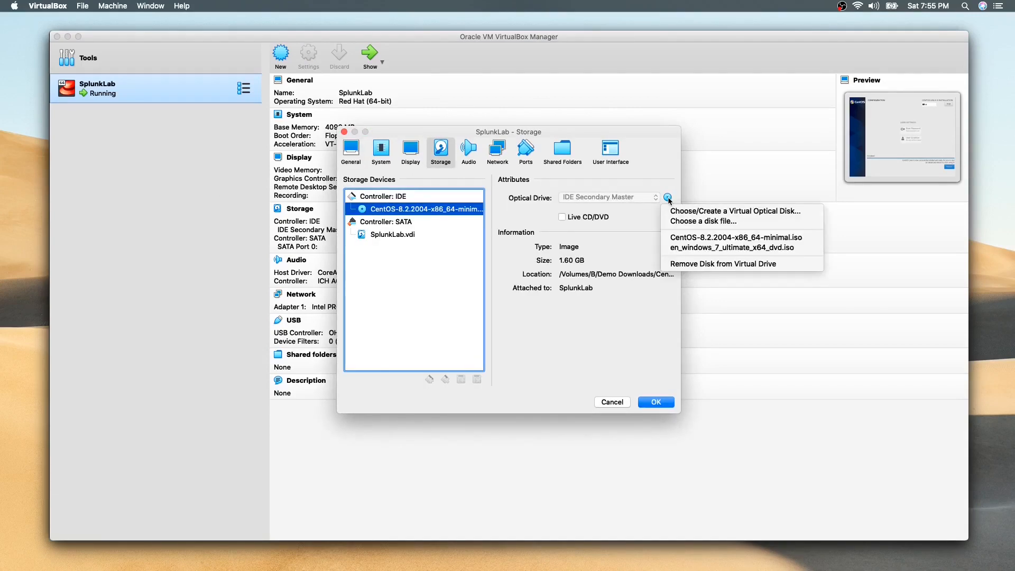
{"action": "left_click", "coordinate": [682, 264]}
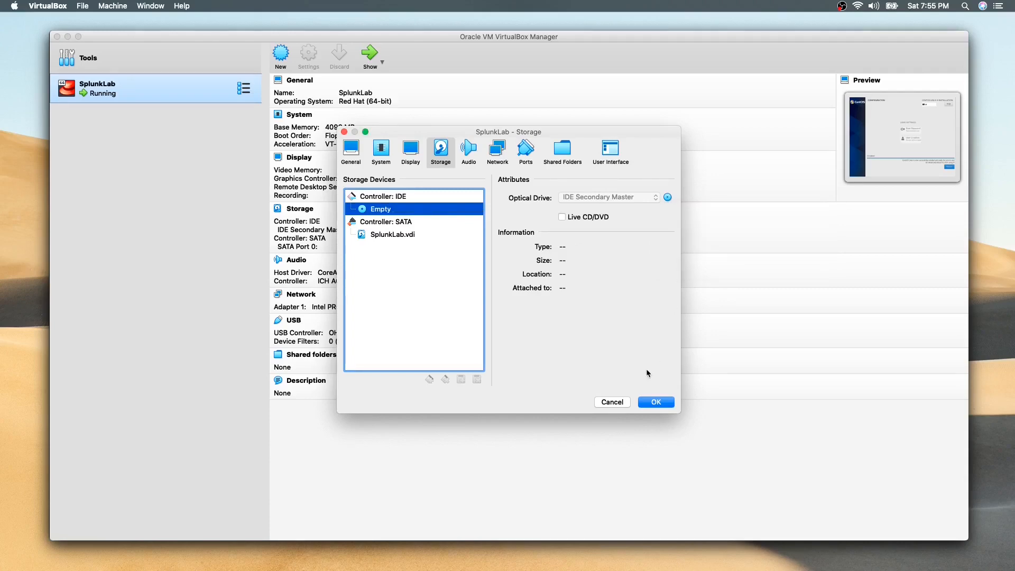
{"action": "left_click", "coordinate": [657, 402]}
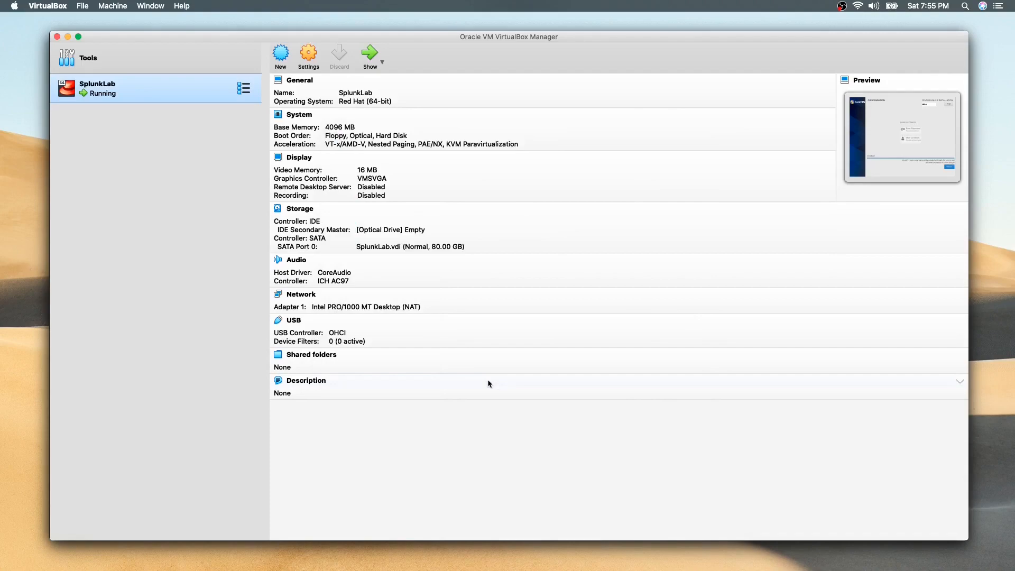
{"action": "key", "text": "ctrl+Up"}
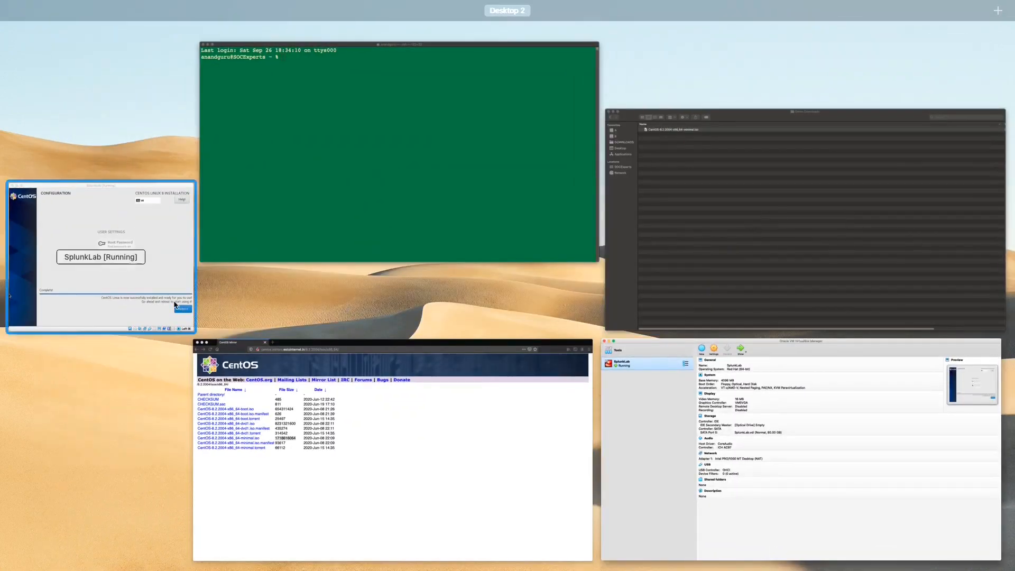
Return to the SplunkLab window and reboot into the installed CentOS, reaching the localhost login prompt.
{"action": "left_click", "coordinate": [148, 272]}
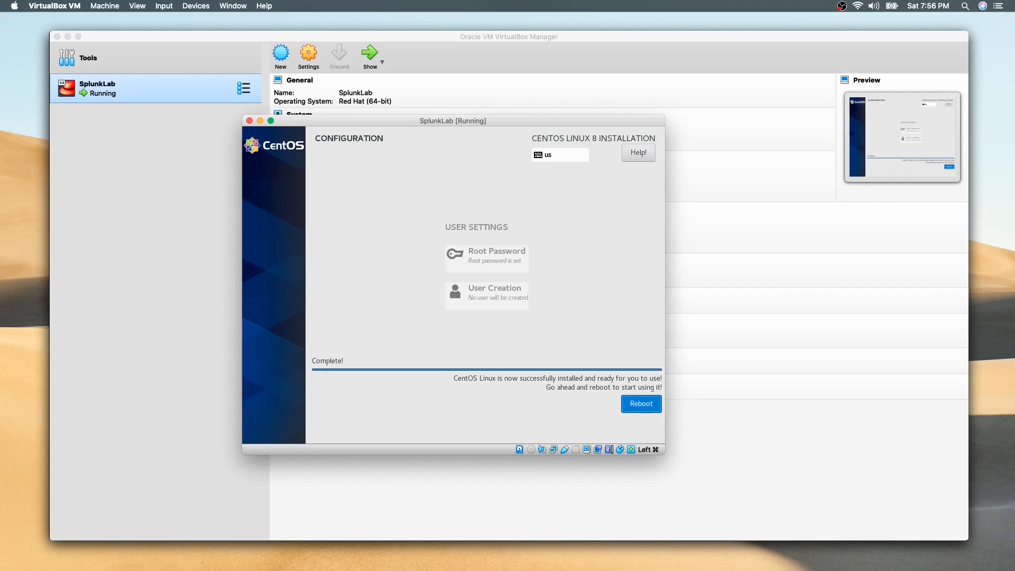
{"action": "key", "text": "Return"}
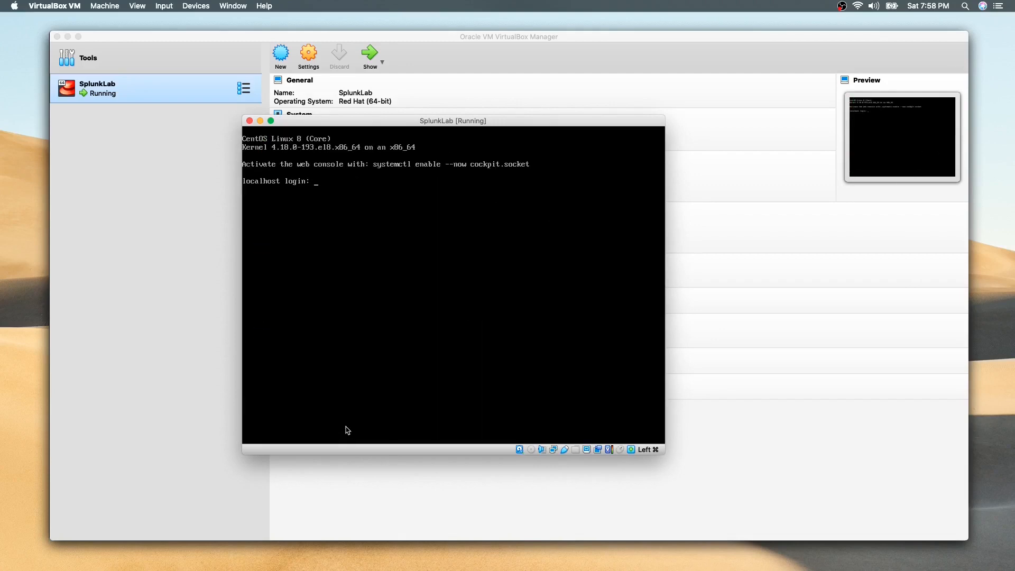
{"action": "type", "text": "root"}
Log in at the localhost console as root with the password and reach the shell prompt.
{"action": "key", "text": "Return"}
{"action": "key", "text": "Return"}
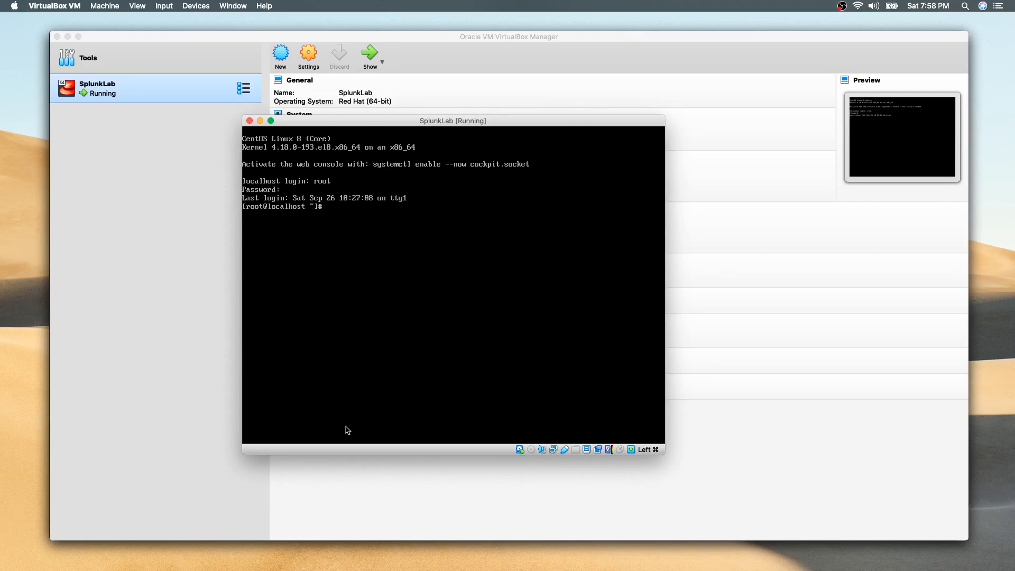